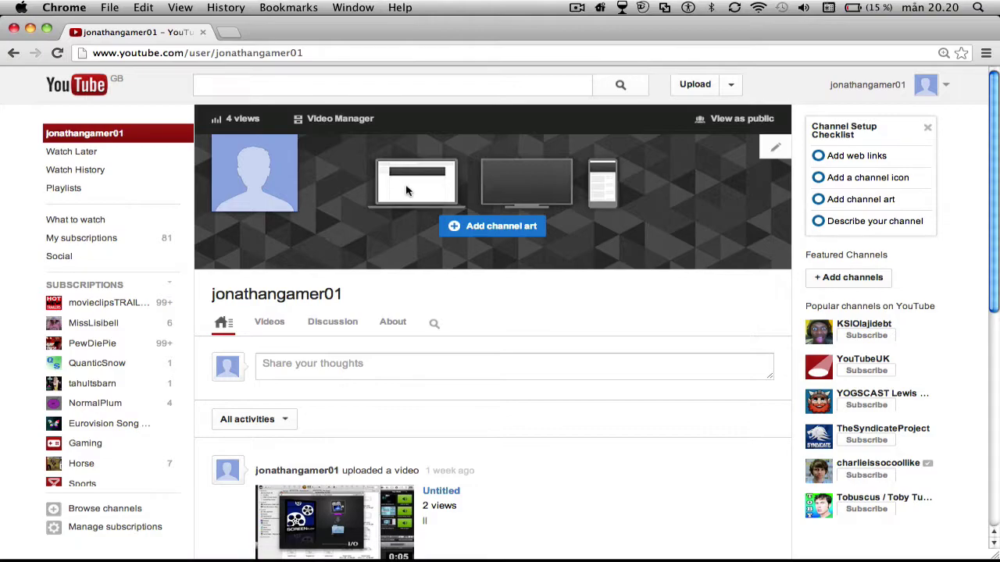
{"action": "scroll", "coordinate": [557, 401], "scroll_direction": "down", "scroll_amount": 10}
{"action": "scroll", "coordinate": [458, 380], "scroll_direction": "up", "scroll_amount": 5}
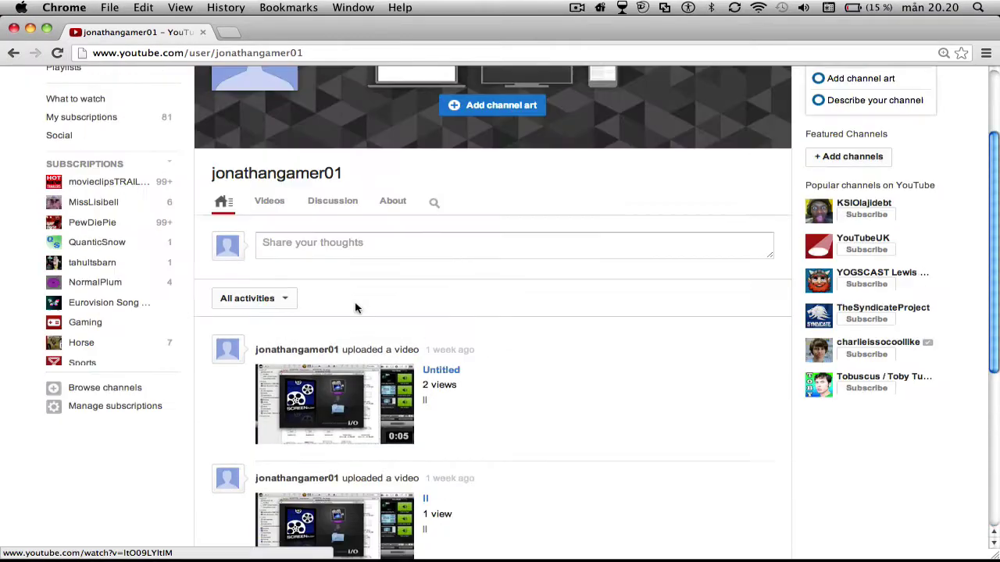
{"action": "scroll", "coordinate": [352, 316], "scroll_direction": "down", "scroll_amount": 6}
{"action": "scroll", "coordinate": [352, 317], "scroll_direction": "up", "scroll_amount": 15}
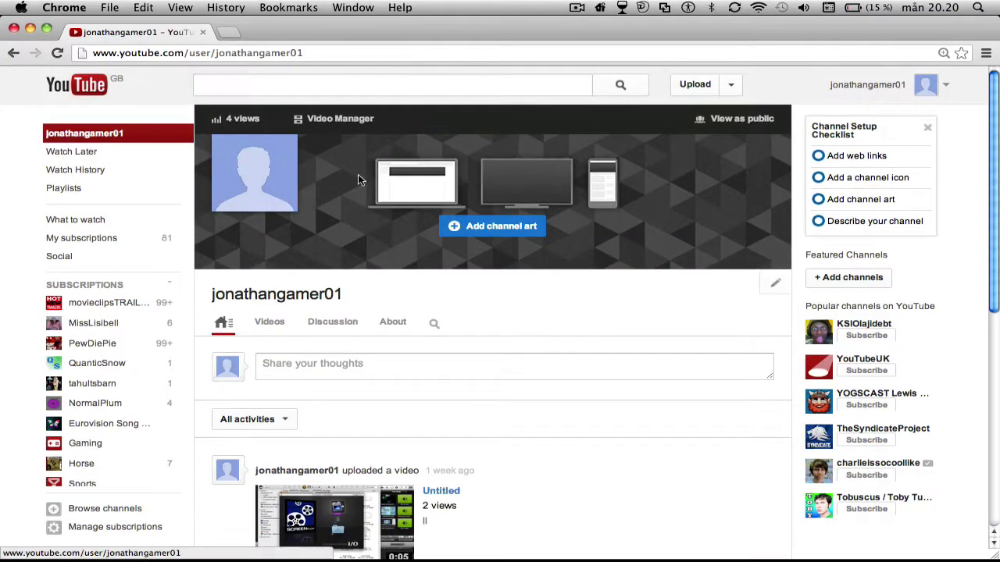
Open the Monetization page from the channel's feature settings and read the guideline on how videos can make money.
{"action": "left_click", "coordinate": [349, 118]}
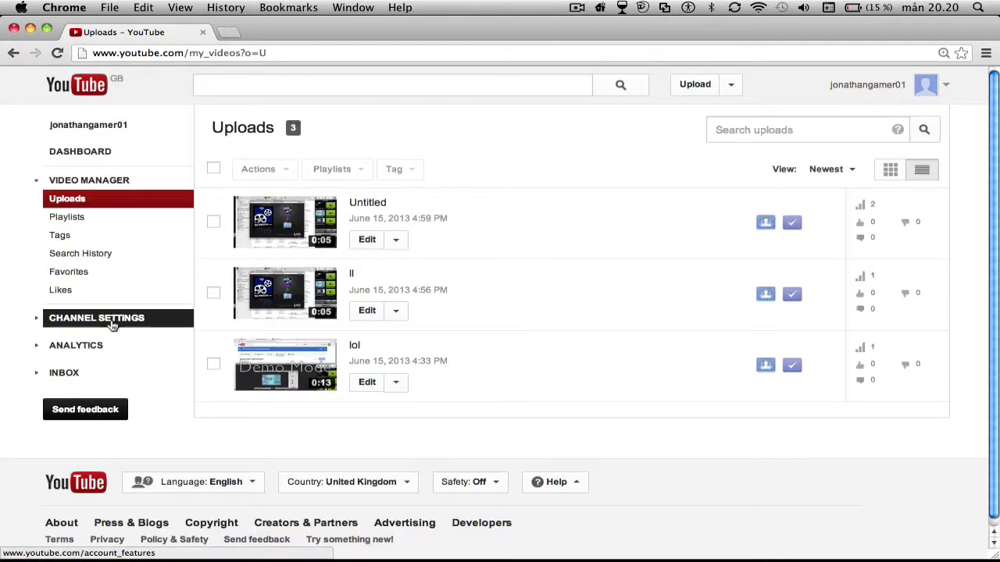
{"action": "left_click", "coordinate": [112, 325]}
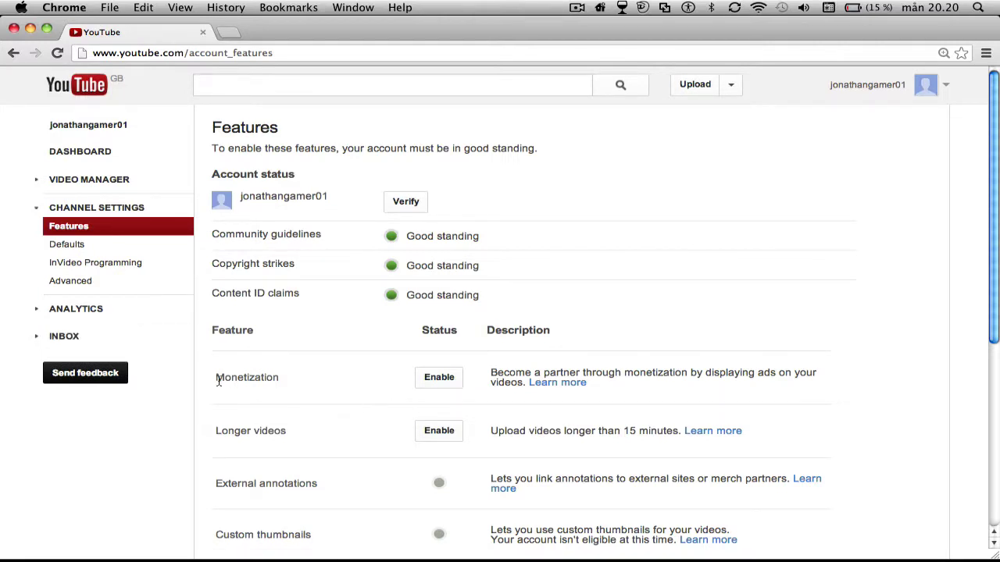
{"action": "left_click_drag", "start_coordinate": [238, 382], "coordinate": [274, 351]}
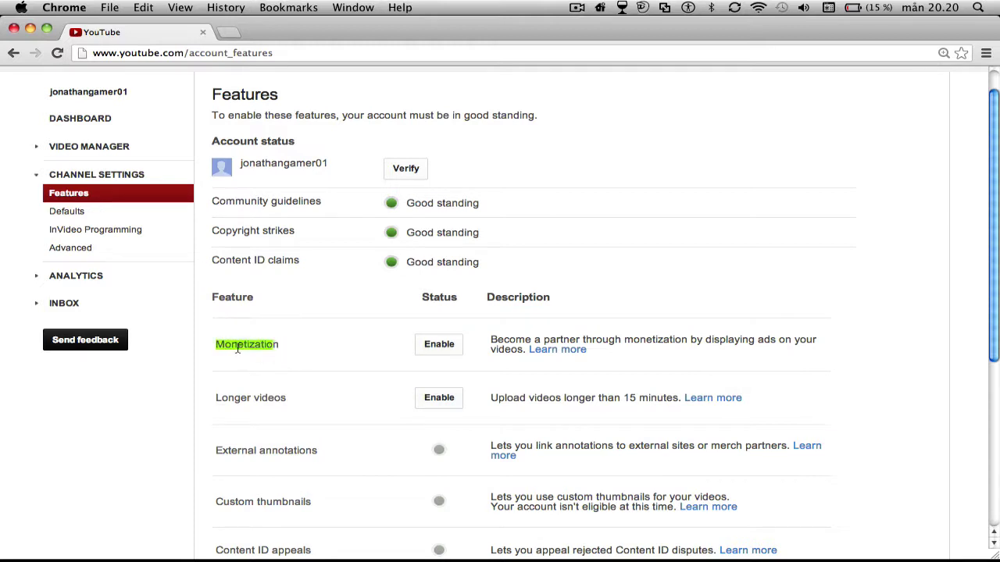
{"action": "double_click", "coordinate": [299, 337]}
{"action": "left_click", "coordinate": [439, 352]}
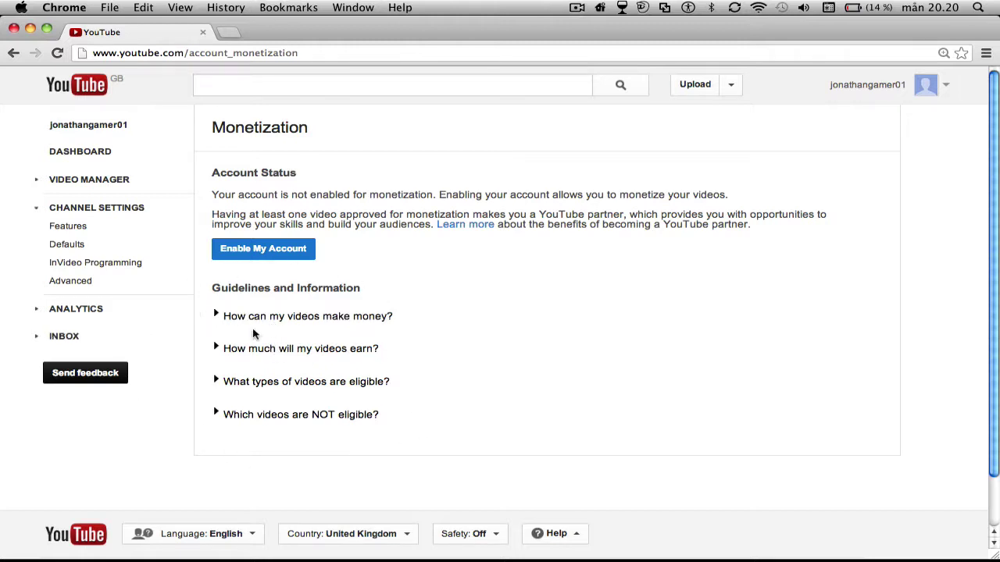
{"action": "left_click", "coordinate": [218, 315]}
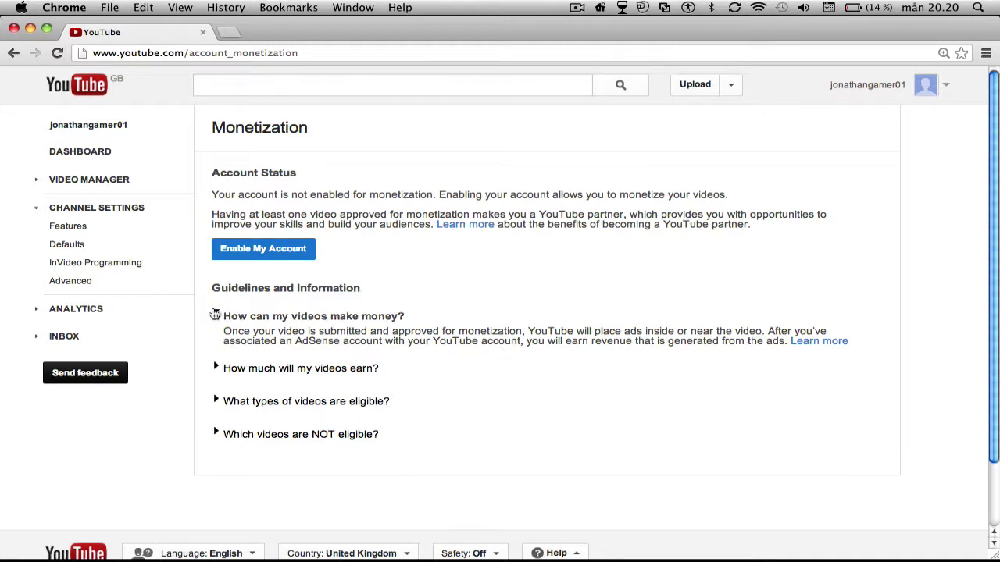
{"action": "left_click", "coordinate": [215, 313]}
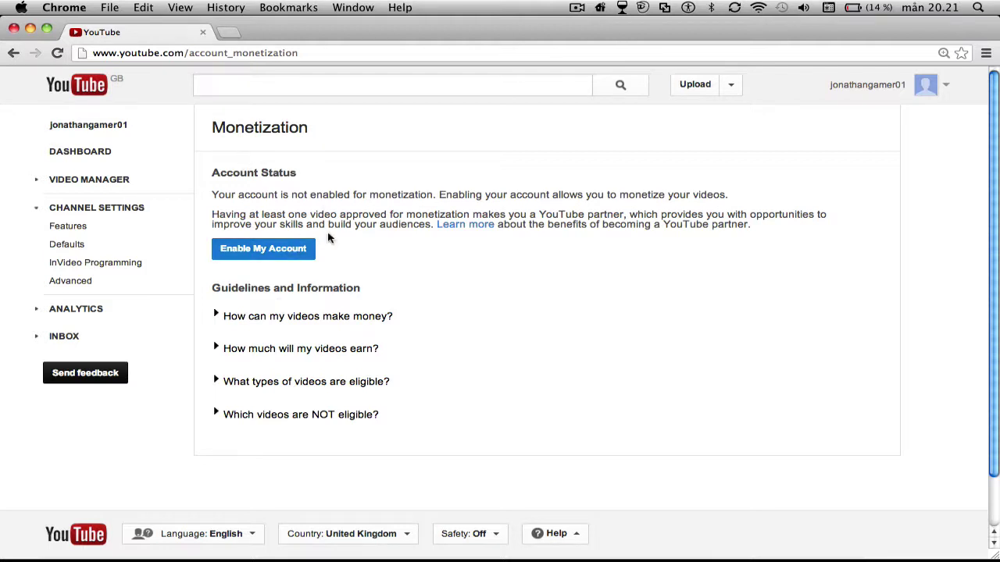
Enable the account for monetization, agreeing to all three terms, and monetize the videos with overlay in-video and TrueView in-stream ads.
{"action": "left_click", "coordinate": [293, 256]}
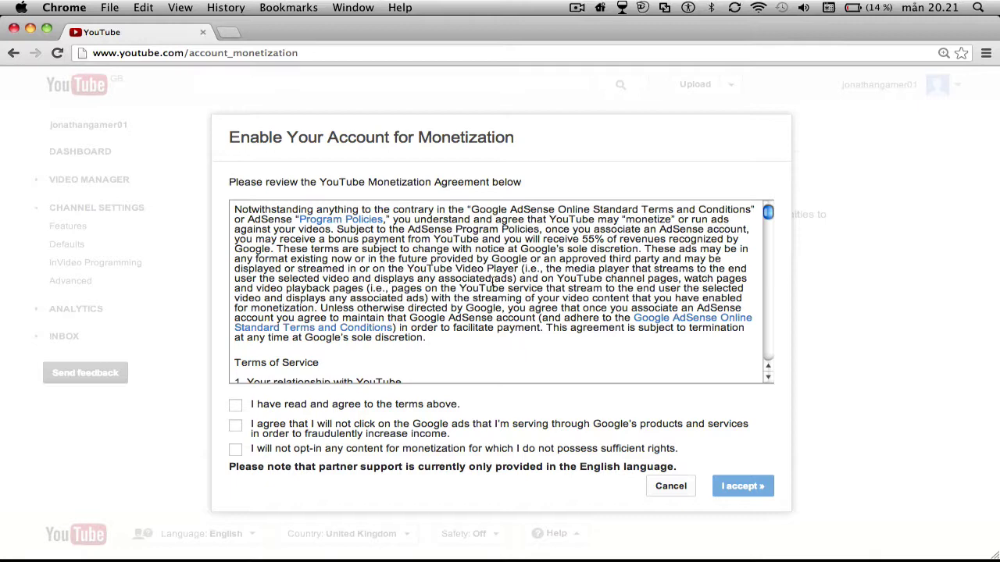
{"action": "scroll", "coordinate": [492, 282], "scroll_direction": "down", "scroll_amount": 20}
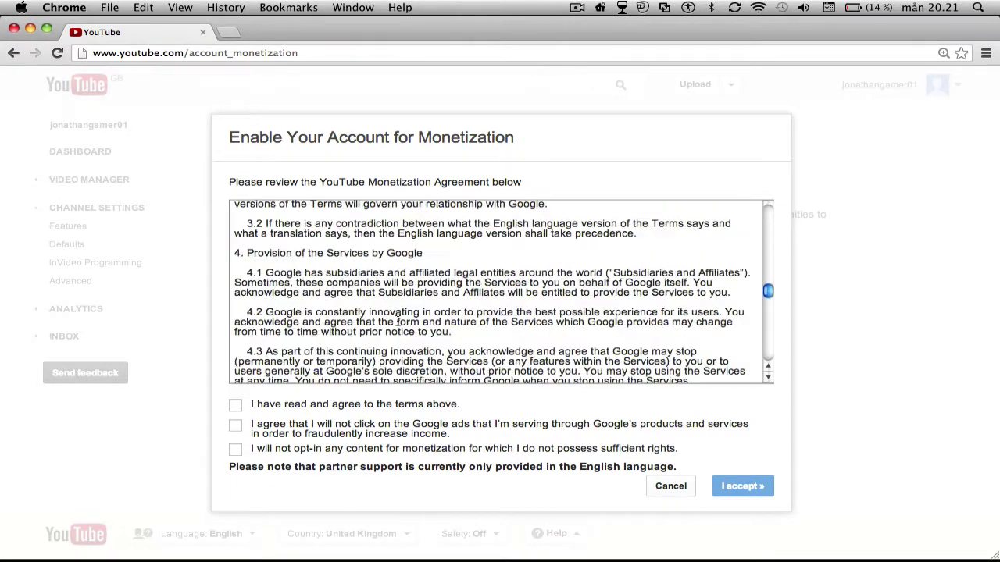
{"action": "left_click", "coordinate": [236, 405]}
{"action": "left_click", "coordinate": [235, 425]}
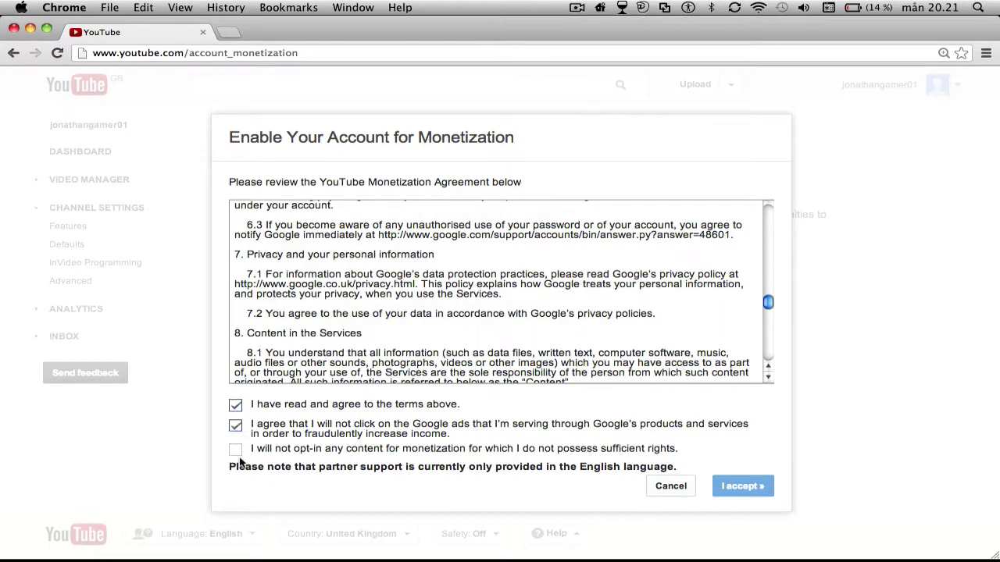
{"action": "left_click", "coordinate": [236, 451]}
{"action": "left_click", "coordinate": [746, 486]}
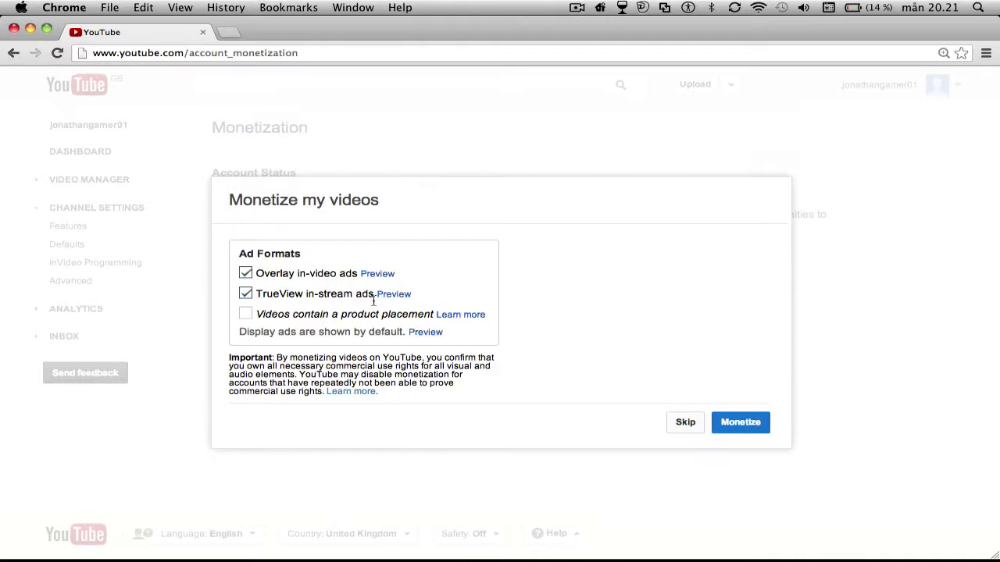
{"action": "left_click", "coordinate": [717, 426]}
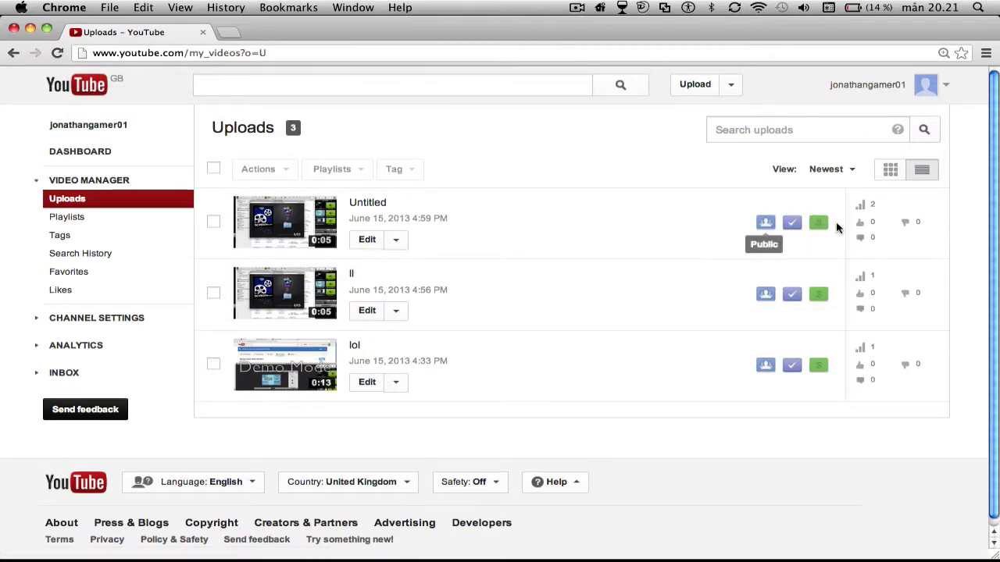
Open the monetization settings of the video "Untitled" and review its ad formats and syndication options.
{"action": "left_click", "coordinate": [818, 222]}
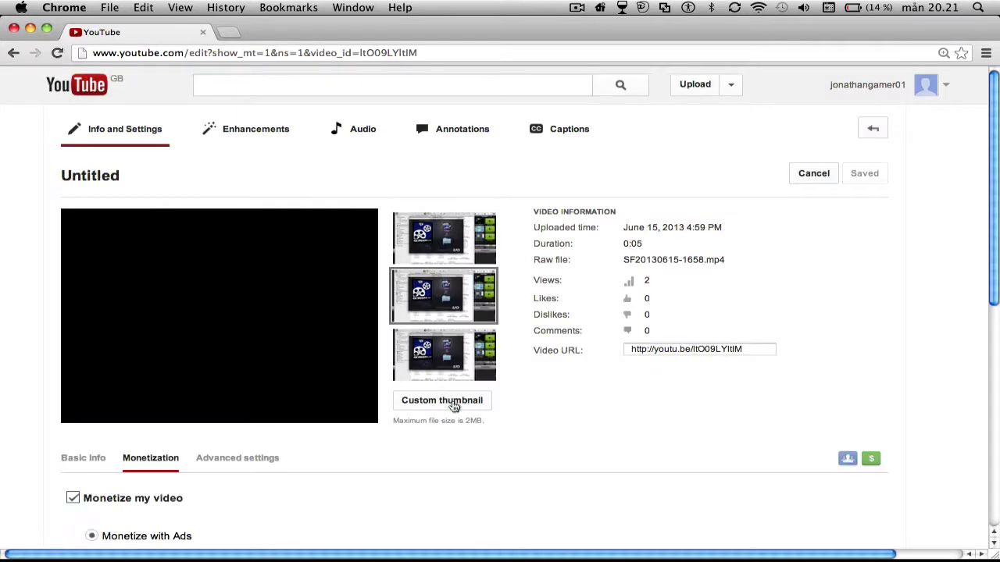
{"action": "scroll", "coordinate": [352, 437], "scroll_direction": "down", "scroll_amount": 10}
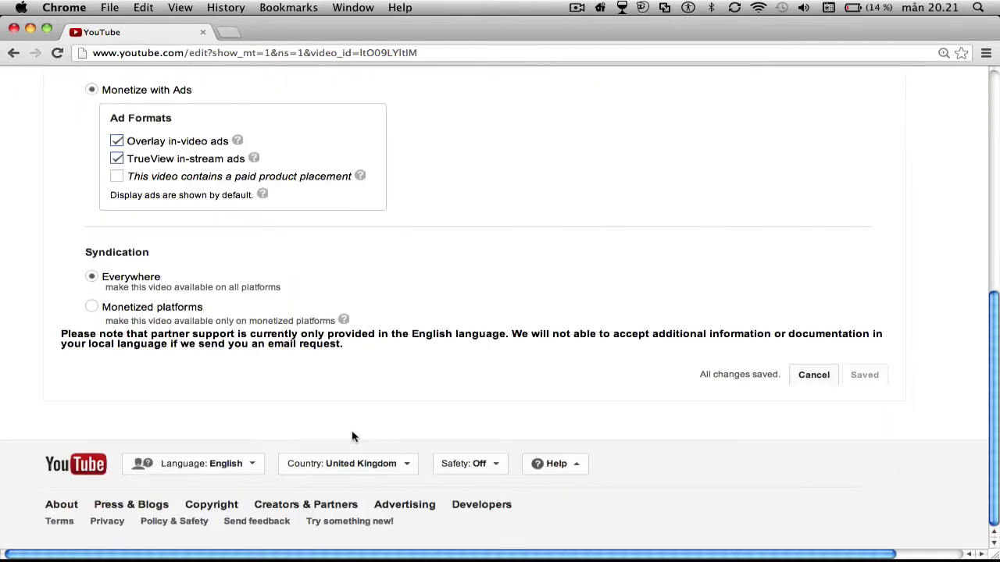
{"action": "scroll", "coordinate": [166, 276], "scroll_direction": "up", "scroll_amount": 3}
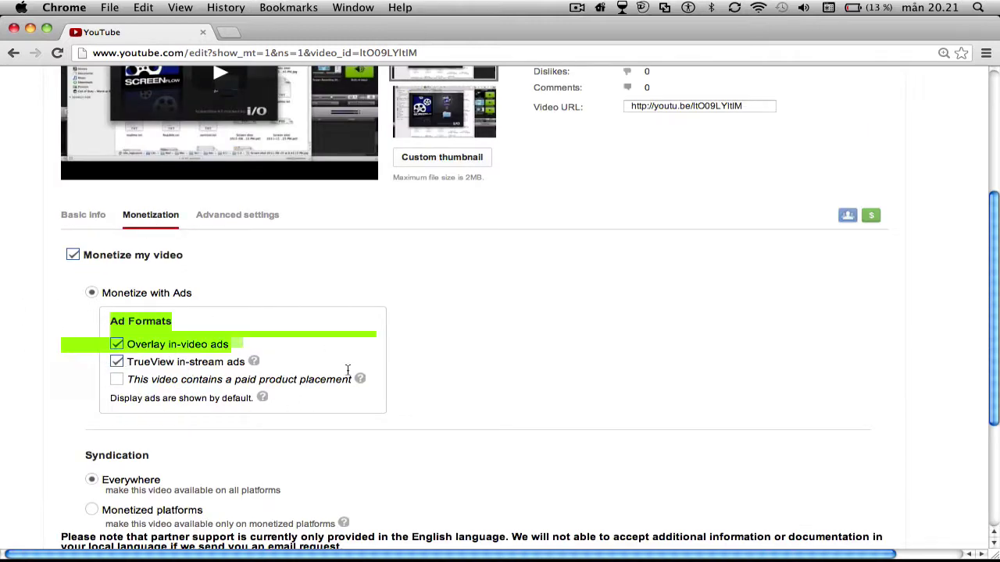
Upload surgeonep1.png from Documents as the video's custom thumbnail and save the changes.
{"action": "left_click", "coordinate": [463, 158]}
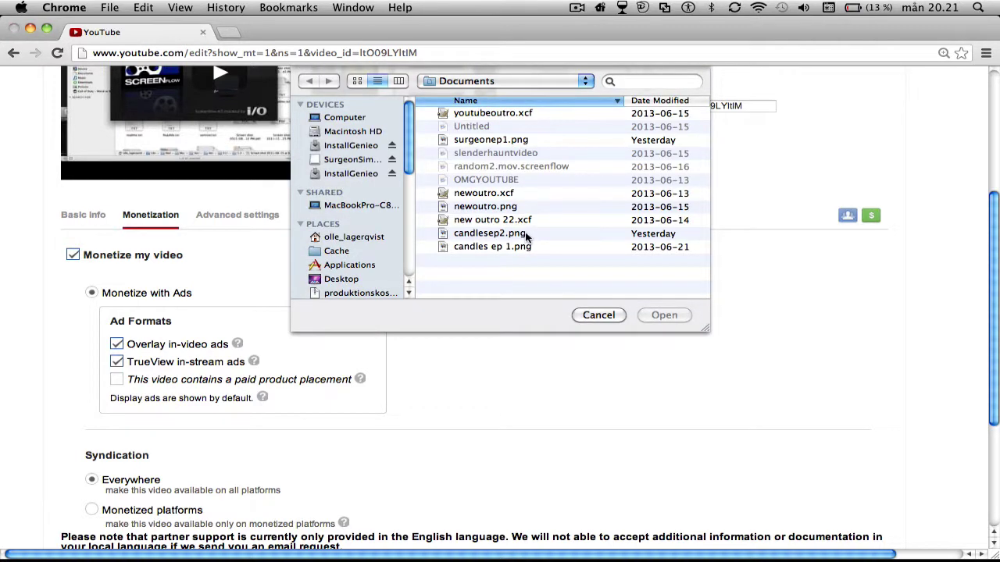
{"action": "double_click", "coordinate": [544, 141]}
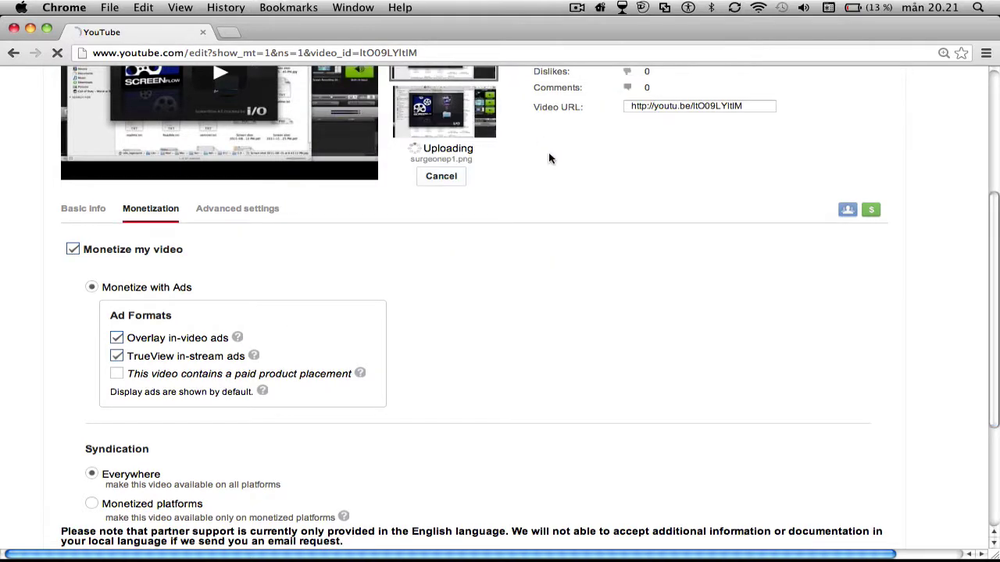
{"action": "scroll", "coordinate": [454, 197], "scroll_direction": "up", "scroll_amount": 5}
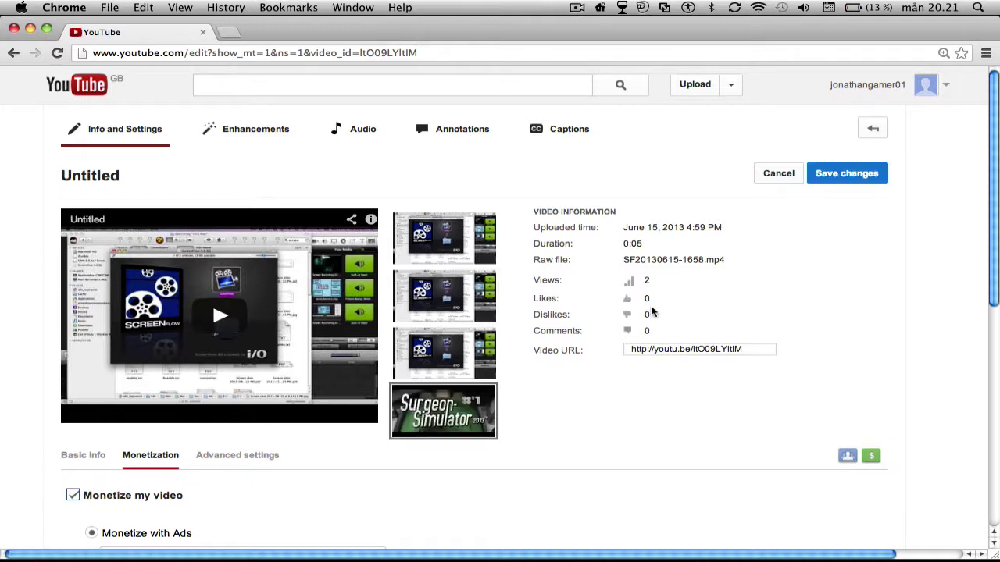
{"action": "left_click", "coordinate": [865, 175]}
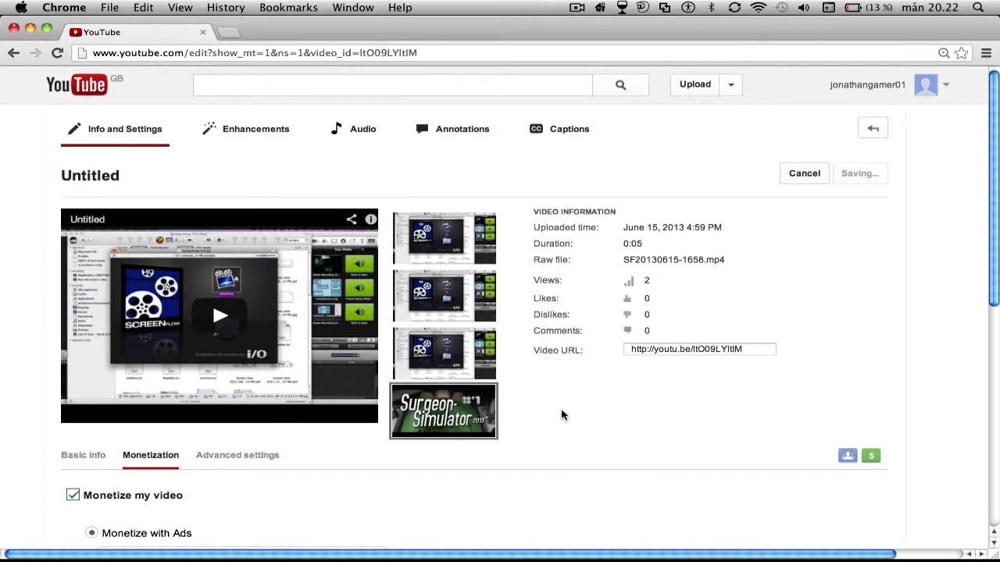
{"action": "scroll", "coordinate": [560, 416], "scroll_direction": "down", "scroll_amount": 5}
{"action": "scroll", "coordinate": [557, 420], "scroll_direction": "up", "scroll_amount": 5}
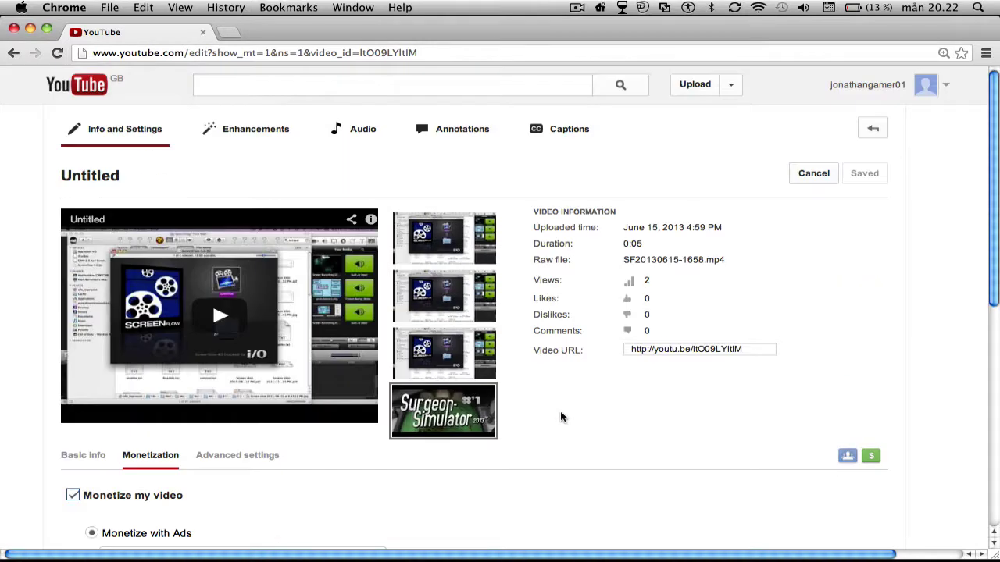
{"action": "scroll", "coordinate": [259, 345], "scroll_direction": "down", "scroll_amount": 5}
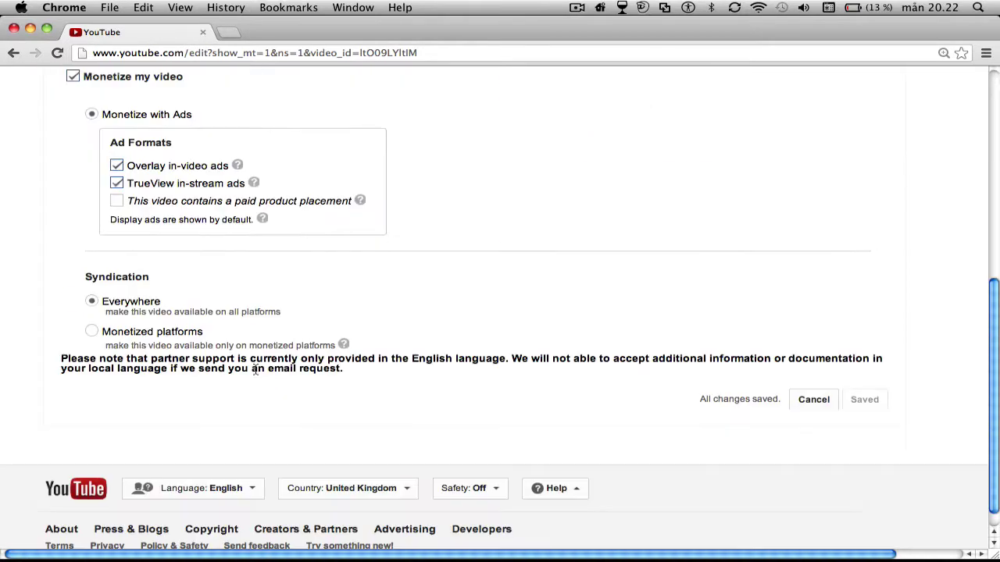
{"action": "scroll", "coordinate": [254, 367], "scroll_direction": "up", "scroll_amount": 5}
{"action": "scroll", "coordinate": [250, 375], "scroll_direction": "down", "scroll_amount": 4}
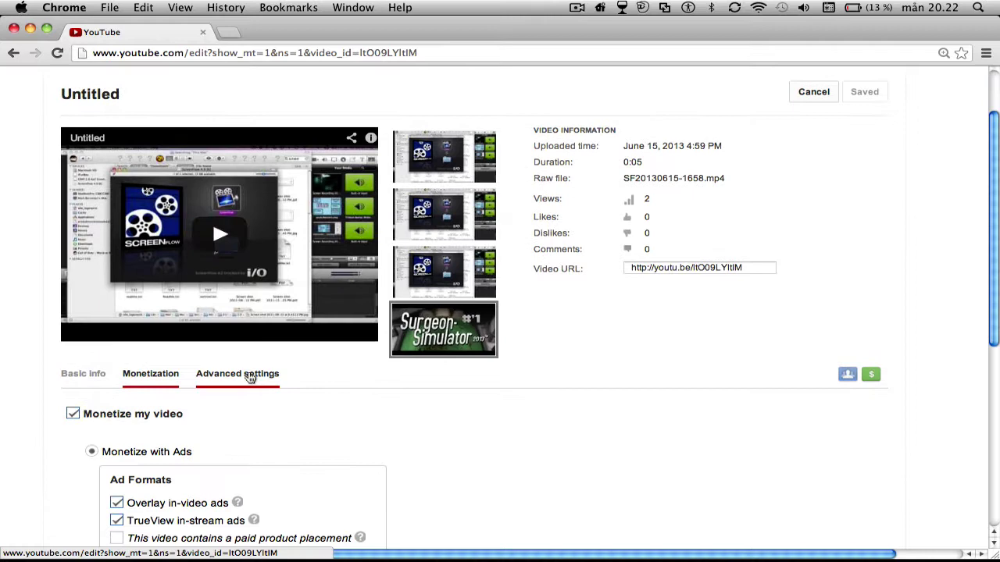
{"action": "scroll", "coordinate": [248, 381], "scroll_direction": "up", "scroll_amount": 5}
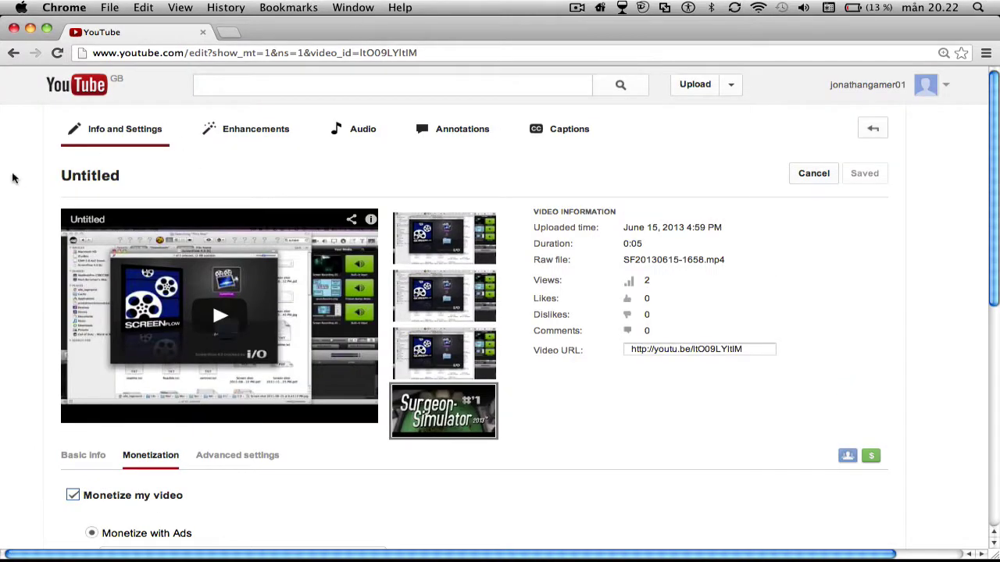
Review the feature statuses in the channel settings and view the account's monetization settings.
{"action": "left_click", "coordinate": [944, 88]}
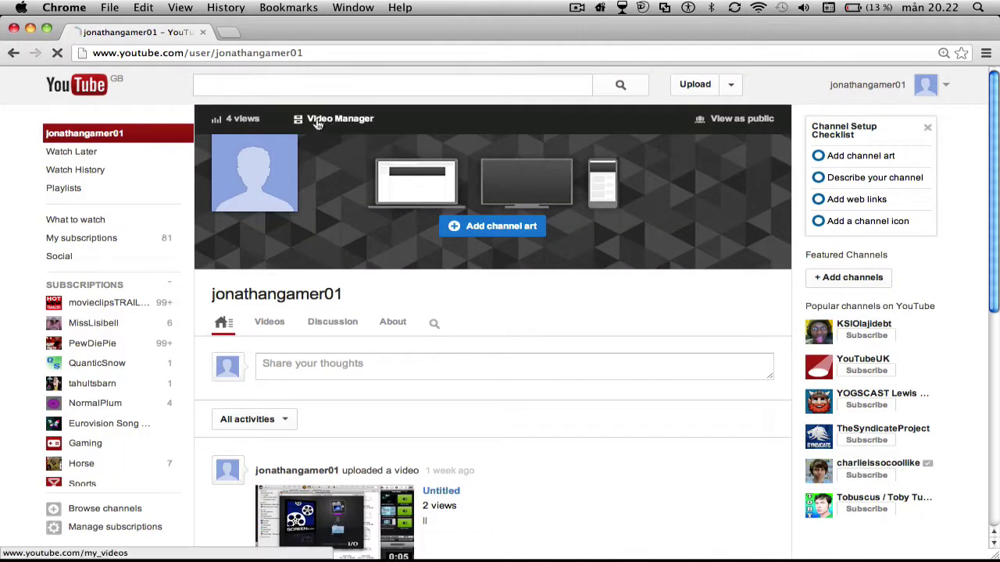
{"action": "left_click", "coordinate": [317, 125]}
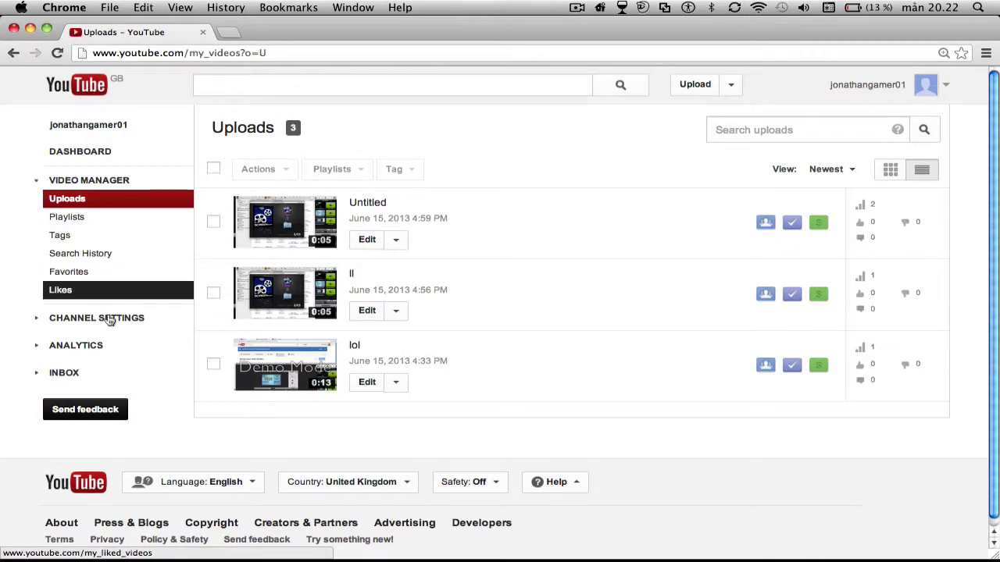
{"action": "left_click", "coordinate": [86, 318]}
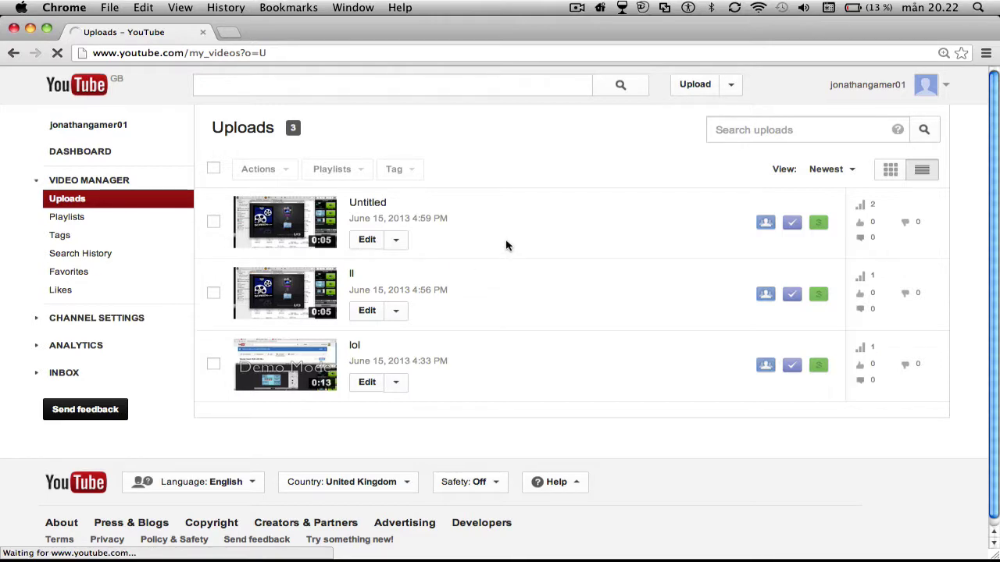
{"action": "scroll", "coordinate": [552, 289], "scroll_direction": "down", "scroll_amount": 5}
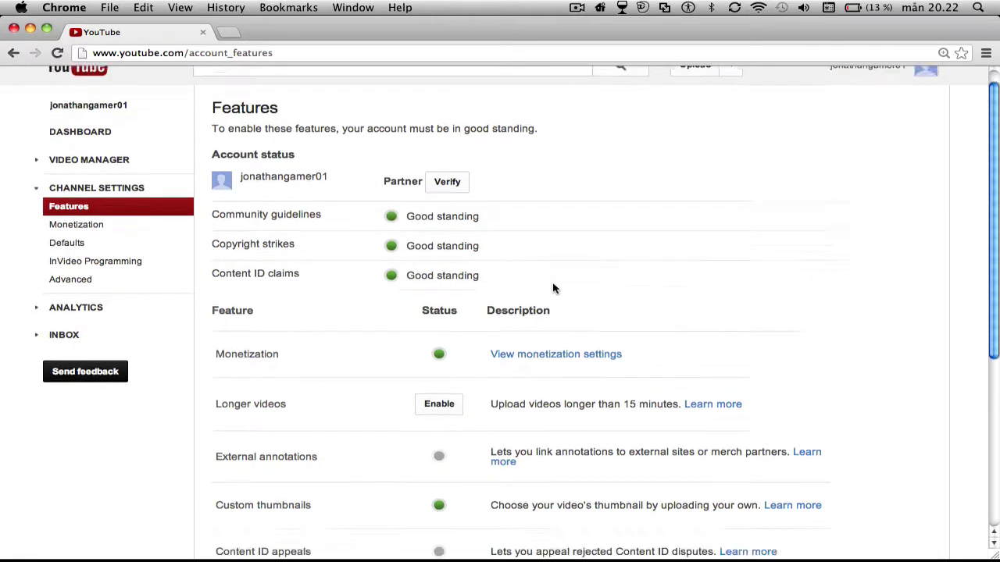
{"action": "scroll", "coordinate": [553, 289], "scroll_direction": "down", "scroll_amount": 3}
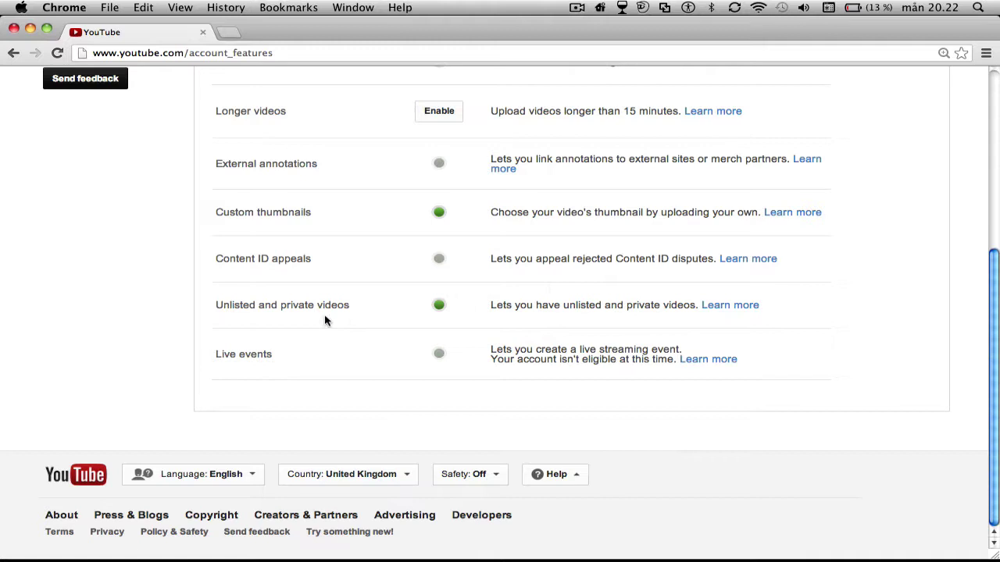
{"action": "left_click_drag", "start_coordinate": [218, 312], "coordinate": [165, 306]}
{"action": "left_click", "coordinate": [165, 305]}
{"action": "scroll", "coordinate": [277, 224], "scroll_direction": "up", "scroll_amount": 2}
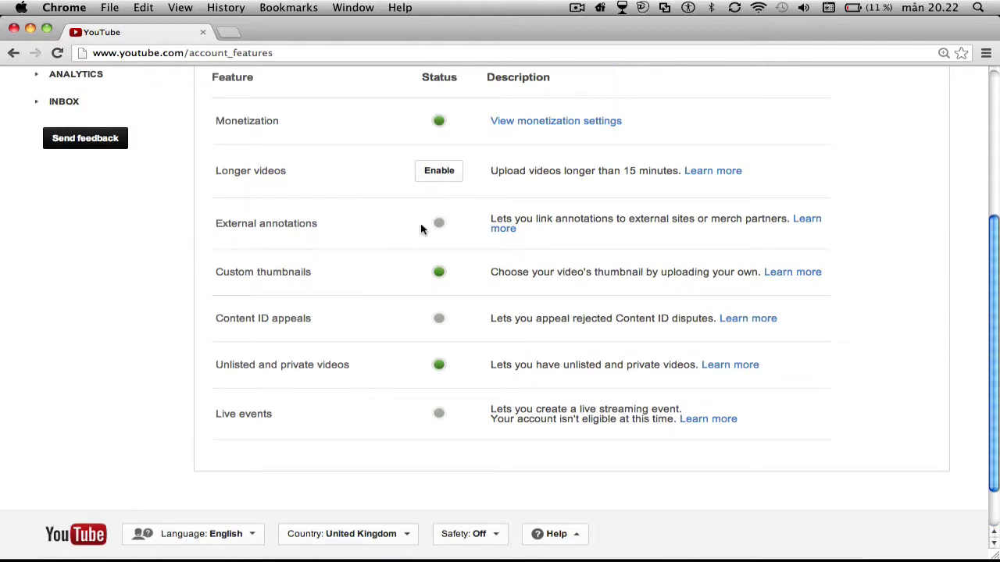
{"action": "scroll", "coordinate": [423, 228], "scroll_direction": "up", "scroll_amount": 4}
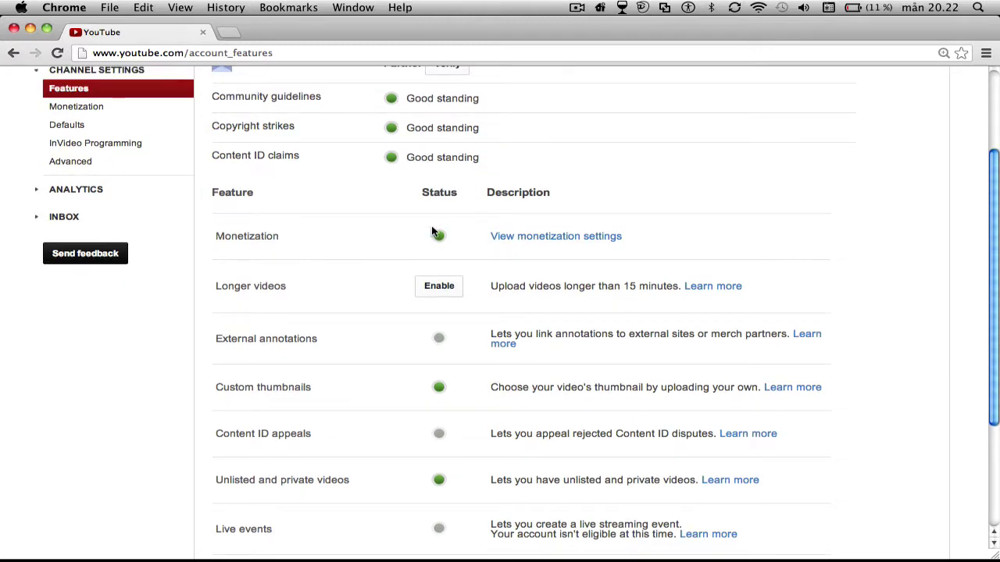
{"action": "left_click", "coordinate": [599, 238]}
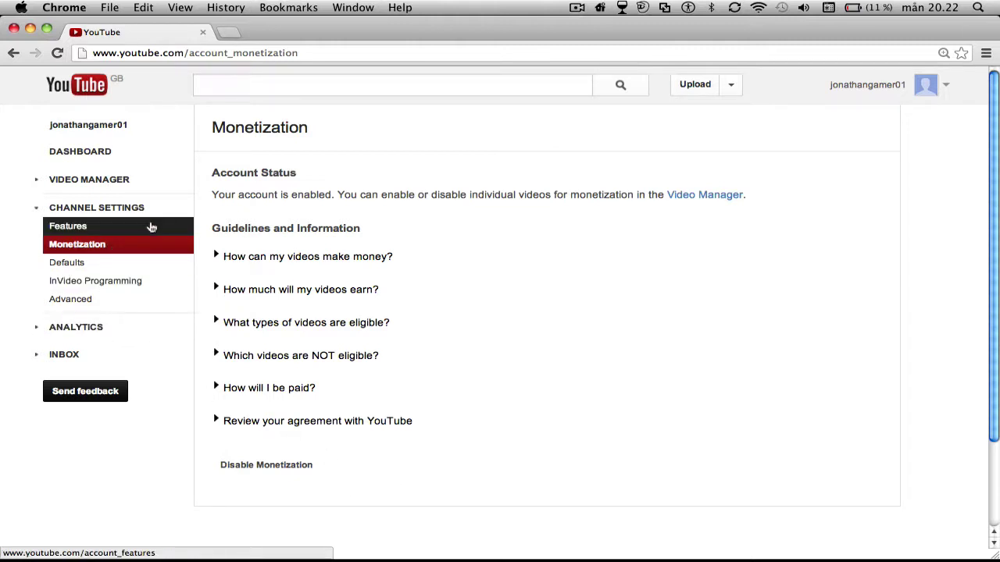
Open the channel dashboard and check the account's partner status beneath the channel name.
{"action": "left_click", "coordinate": [78, 157]}
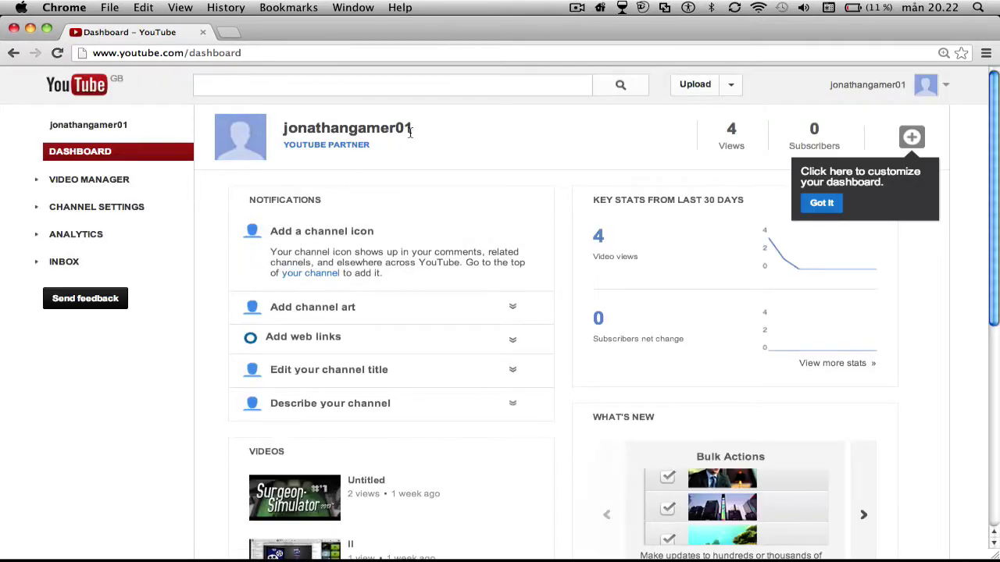
{"action": "left_click_drag", "start_coordinate": [407, 132], "coordinate": [370, 147]}
{"action": "left_click", "coordinate": [406, 153]}
{"action": "triple_click", "coordinate": [411, 128]}
{"action": "left_click", "coordinate": [403, 153]}
{"action": "left_click_drag", "start_coordinate": [717, 149], "coordinate": [277, 164]}
{"action": "left_click_drag", "start_coordinate": [489, 103], "coordinate": [559, 114]}
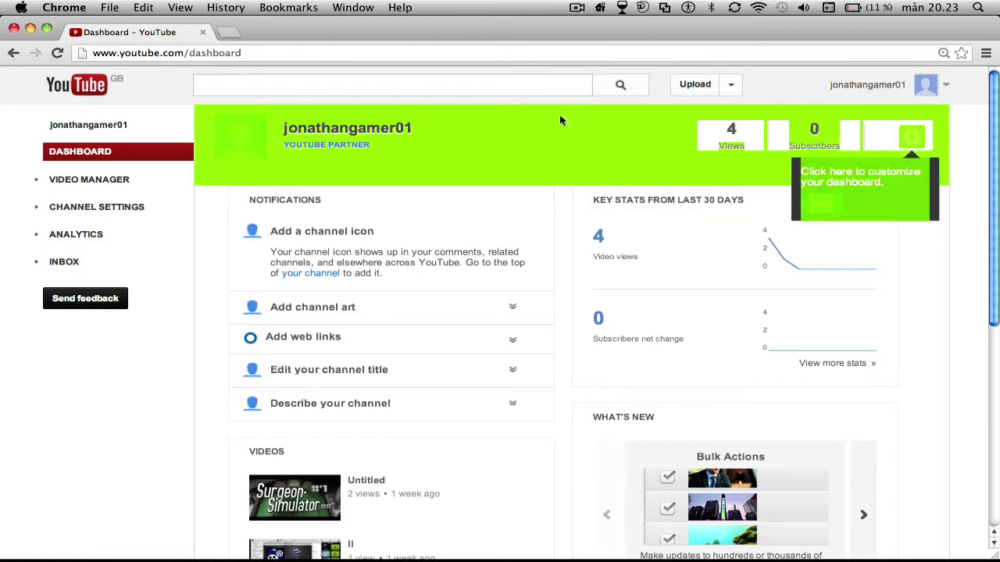
{"action": "left_click", "coordinate": [548, 96]}
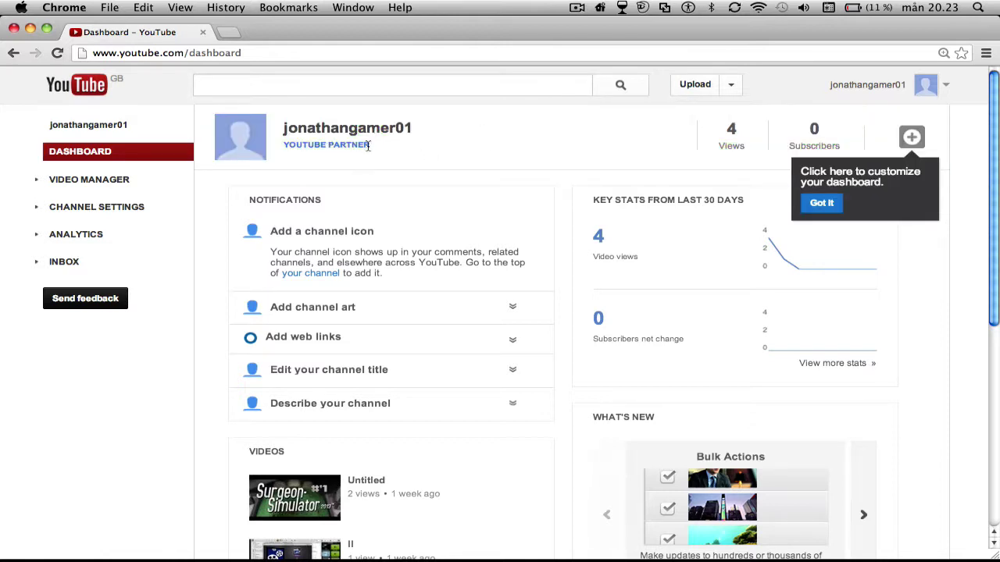
{"action": "left_click_drag", "start_coordinate": [365, 145], "coordinate": [284, 153]}
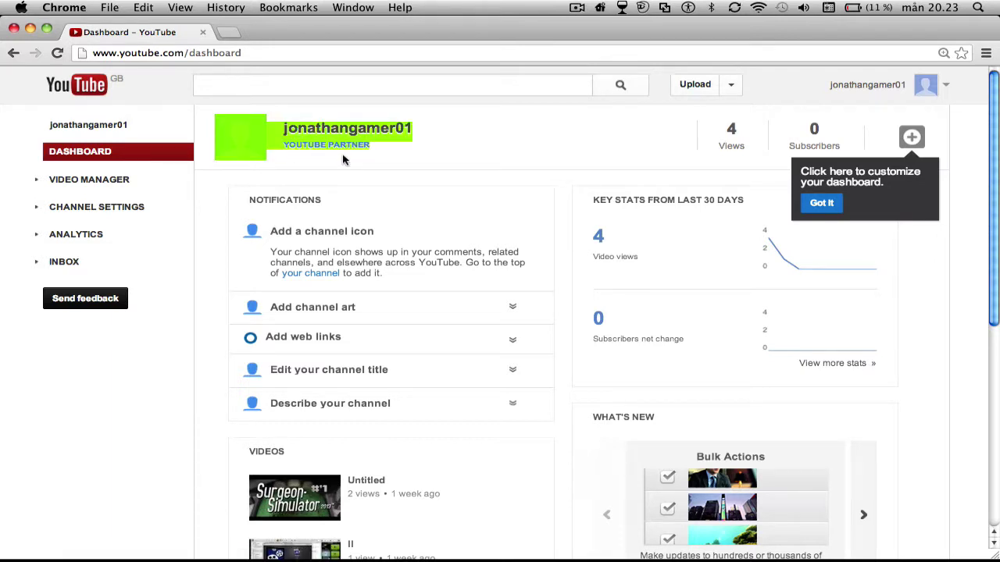
{"action": "left_click", "coordinate": [411, 161]}
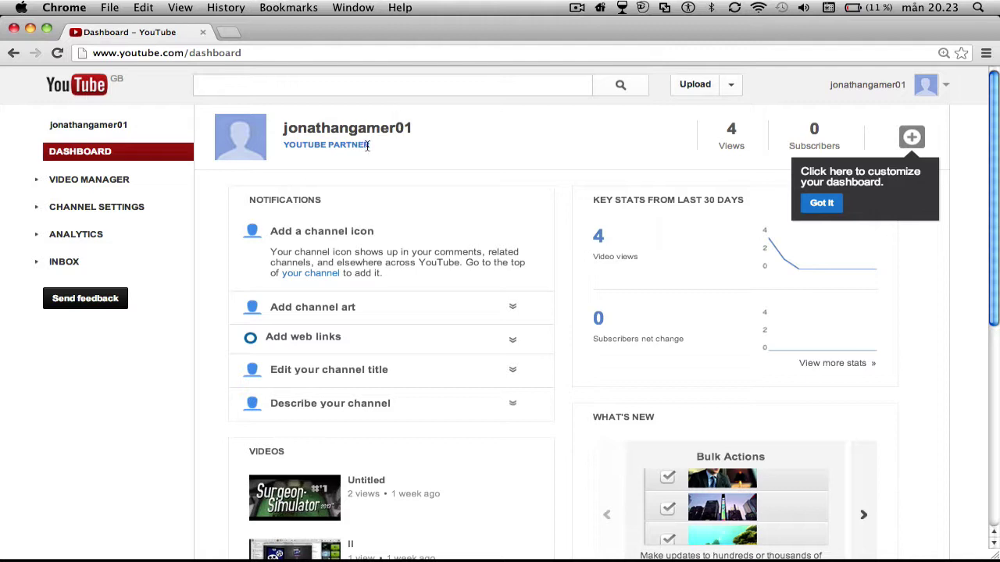
{"action": "left_click_drag", "start_coordinate": [369, 146], "coordinate": [219, 120]}
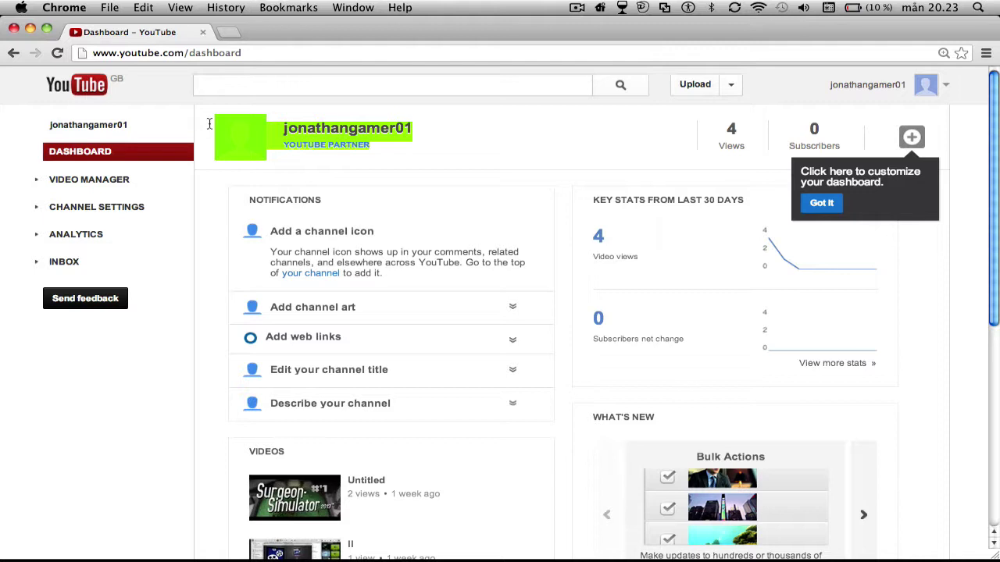
{"action": "left_click_drag", "start_coordinate": [209, 123], "coordinate": [306, 127]}
{"action": "left_click", "coordinate": [379, 163]}
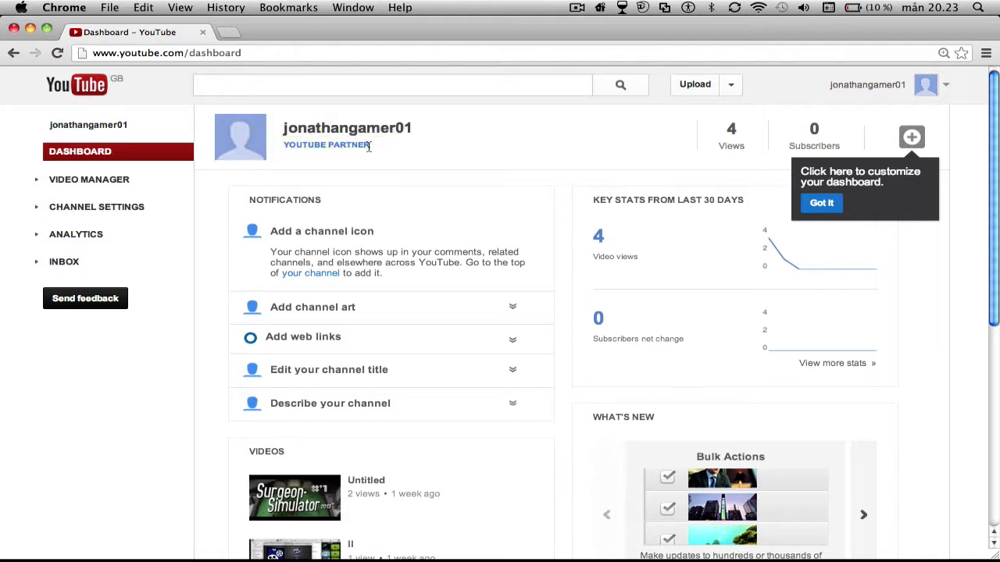
{"action": "left_click_drag", "start_coordinate": [371, 146], "coordinate": [230, 137]}
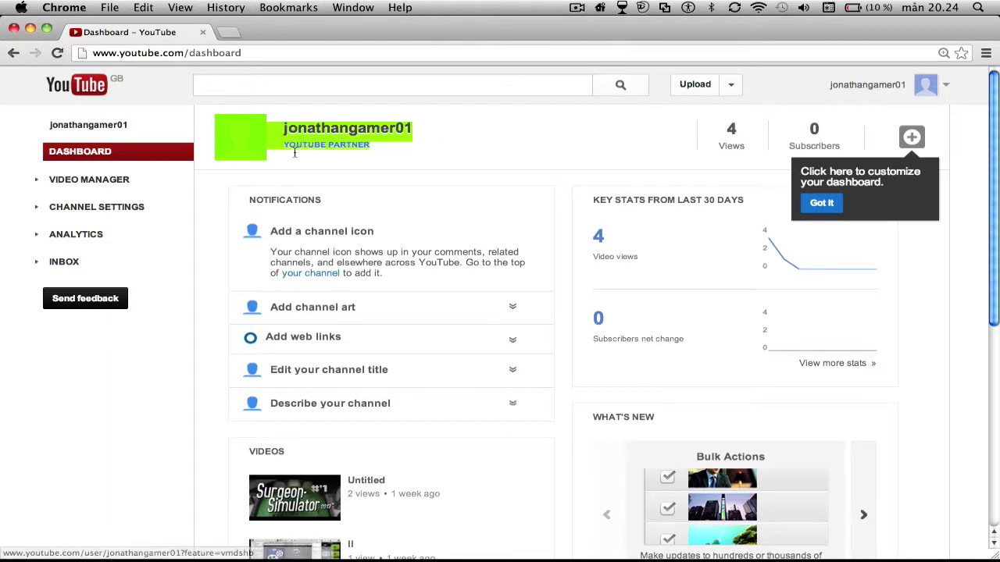
{"action": "triple_click", "coordinate": [369, 147]}
{"action": "left_click", "coordinate": [369, 148]}
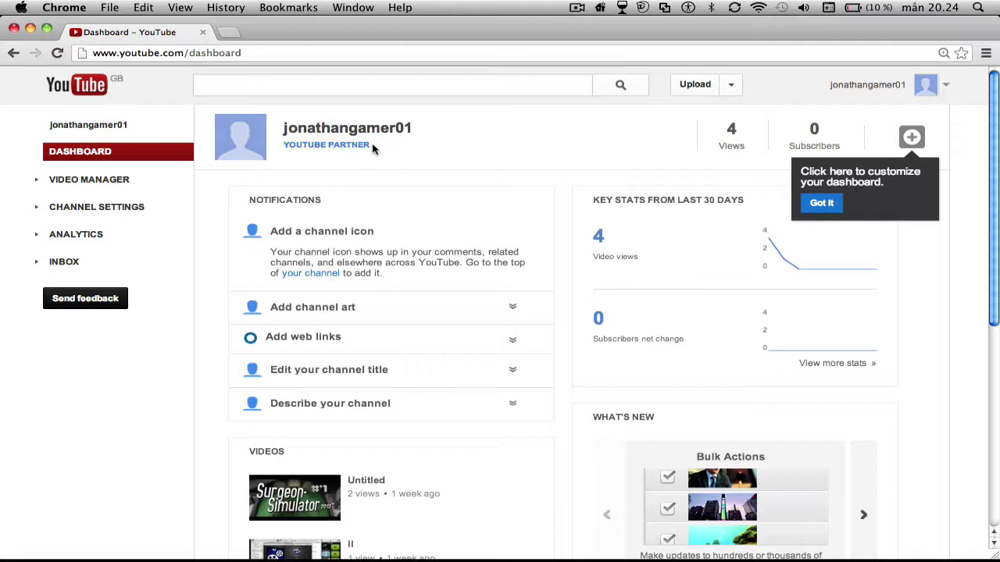
{"action": "left_click_drag", "start_coordinate": [370, 148], "coordinate": [268, 134]}
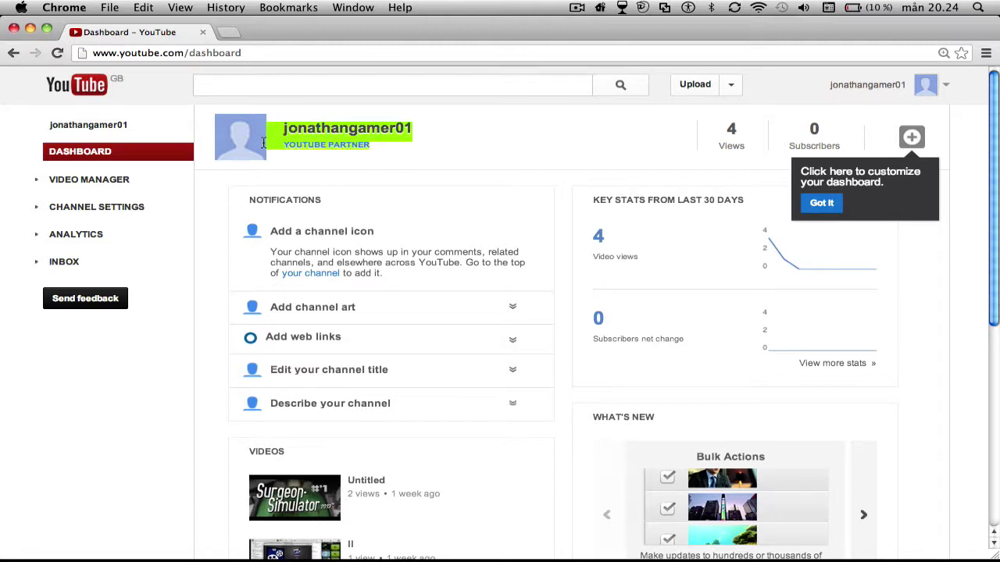
{"action": "left_click_drag", "start_coordinate": [402, 148], "coordinate": [486, 141]}
{"action": "left_click", "coordinate": [488, 144]}
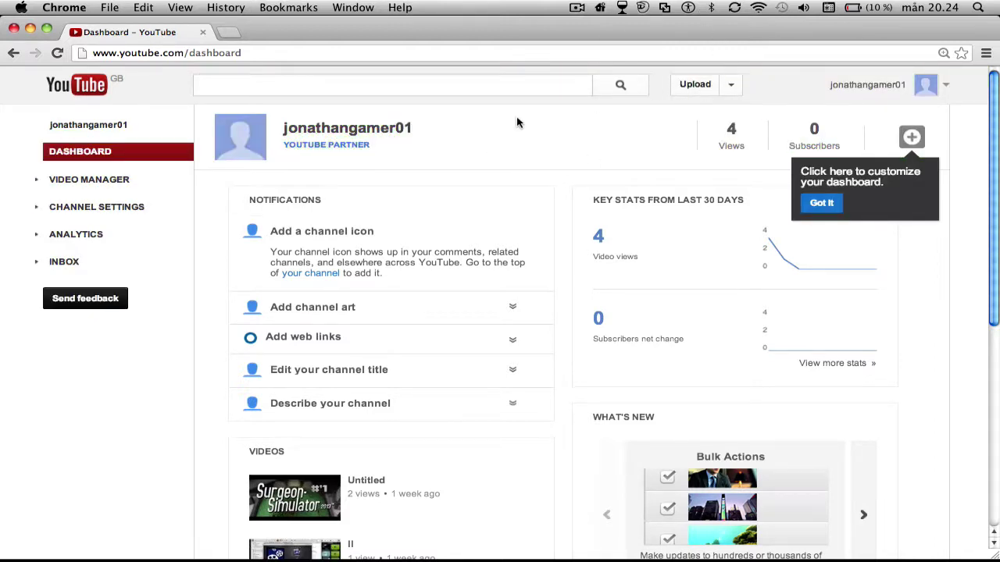
{"action": "left_click", "coordinate": [578, 7]}
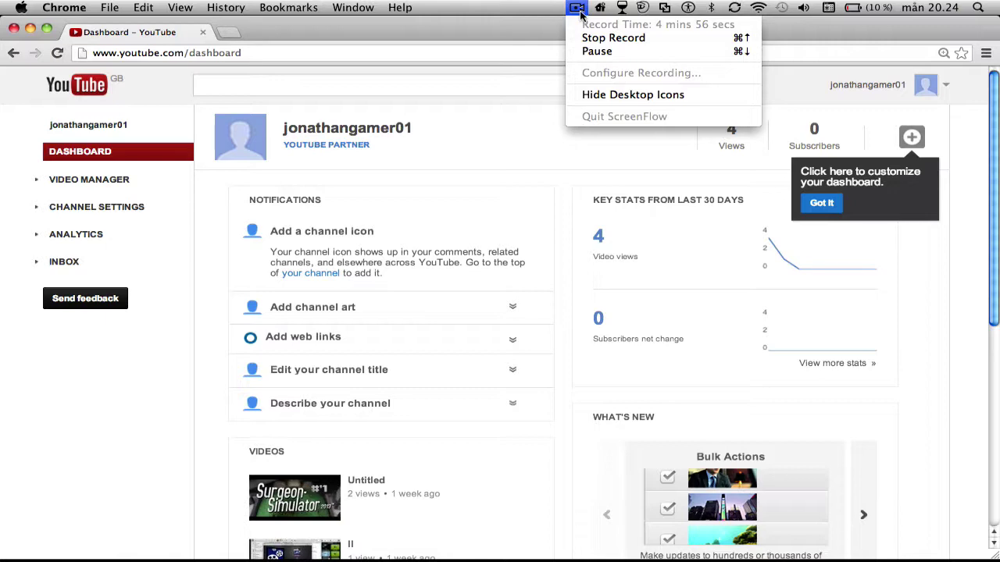